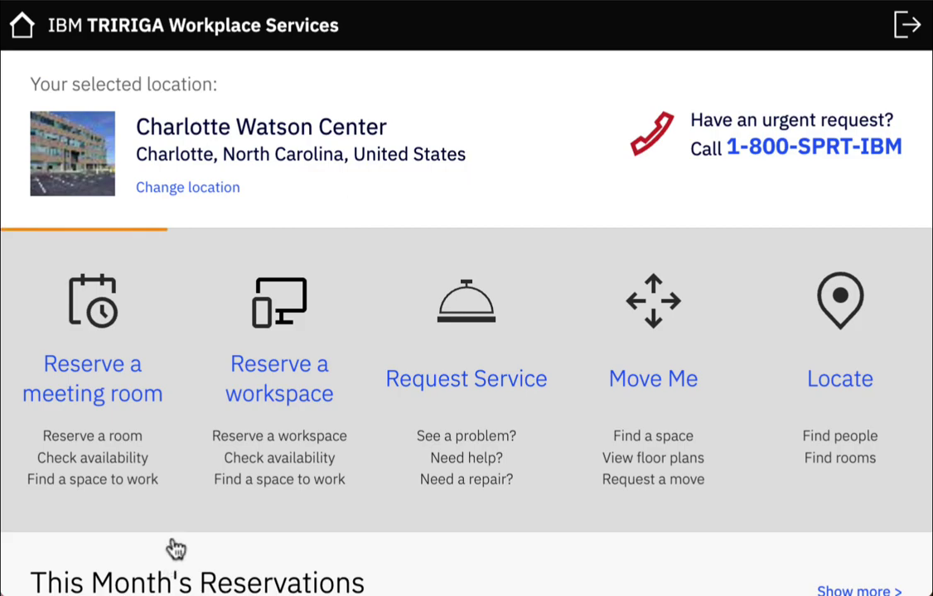
# Step: Start a meeting room reservation titled 'Business Update'
pyautogui.click(165, 513)
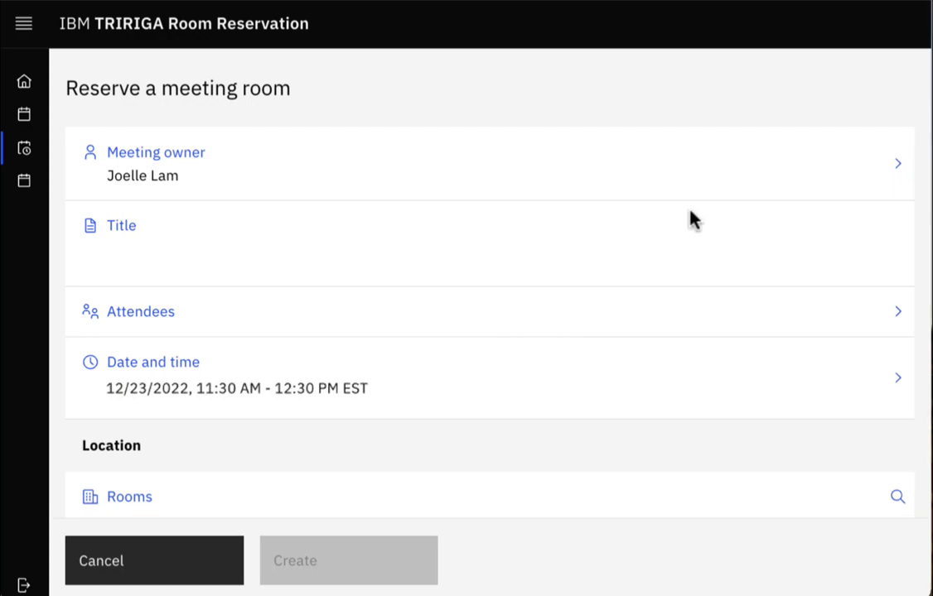
pyautogui.click(705, 185)
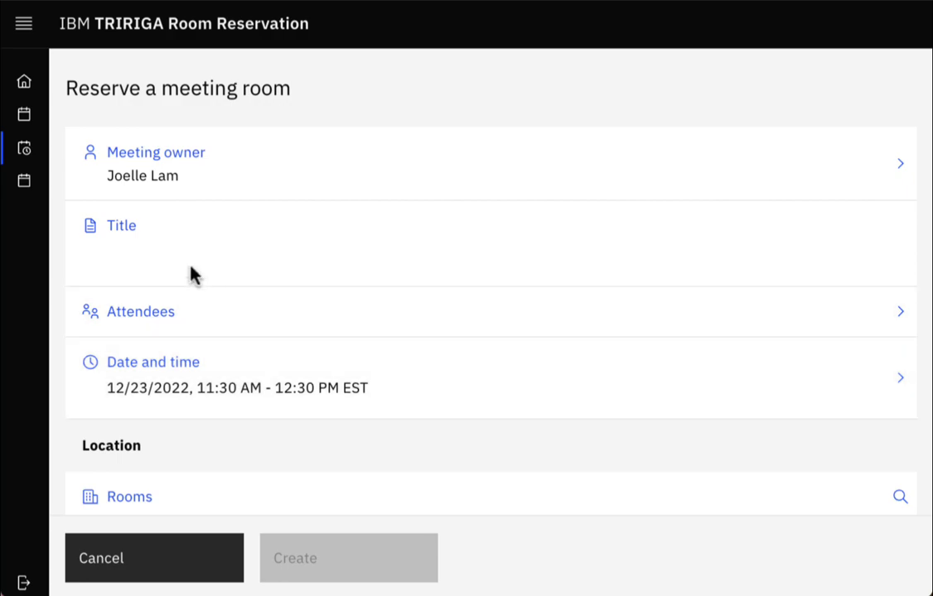
pyautogui.click(191, 266)
pyautogui.write('Busine')
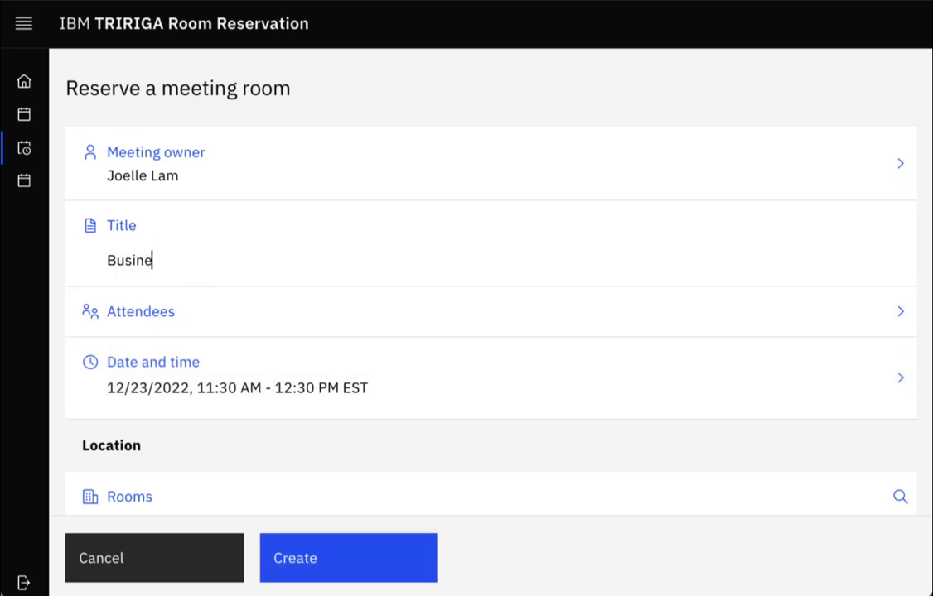
pyautogui.write('ss Update')
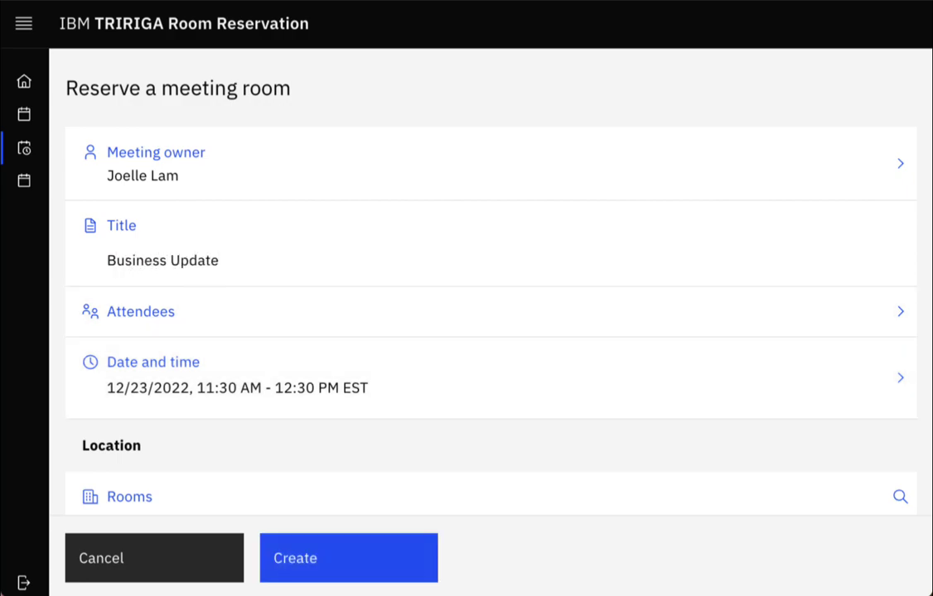
# Step: Search for a colleague by name and add them as an attendee
pyautogui.click(214, 311)
pyautogui.write('su')
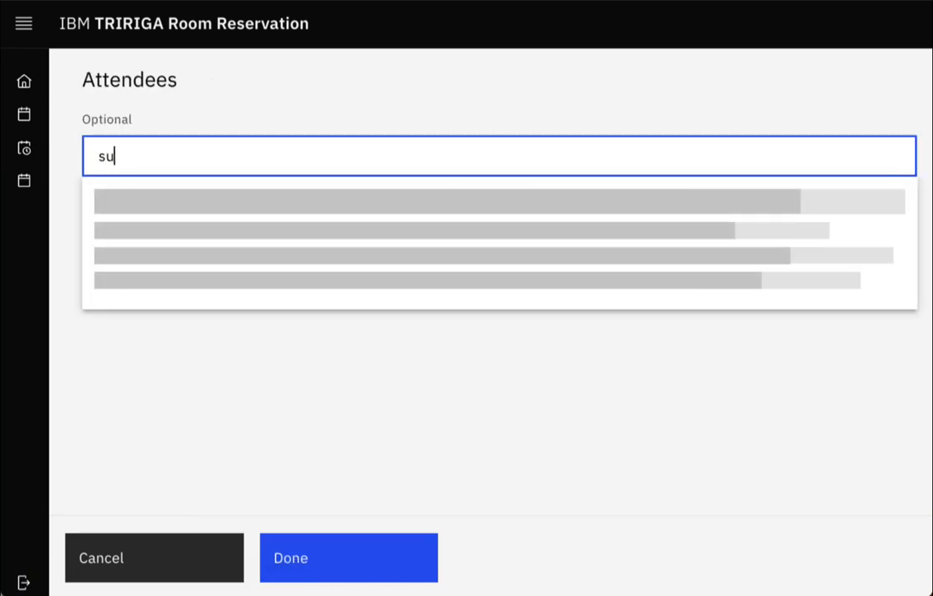
pyautogui.write('san ik')
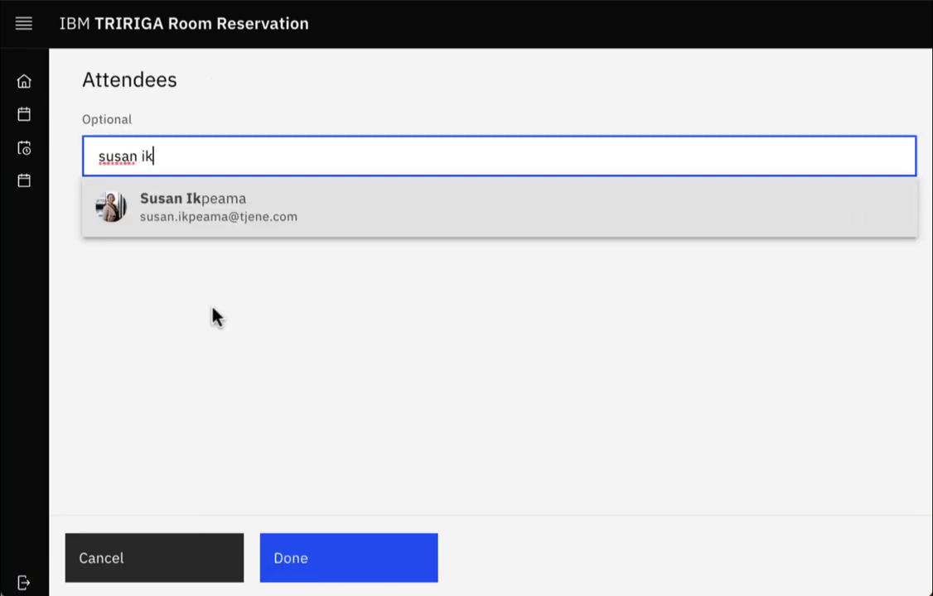
pyautogui.click(306, 222)
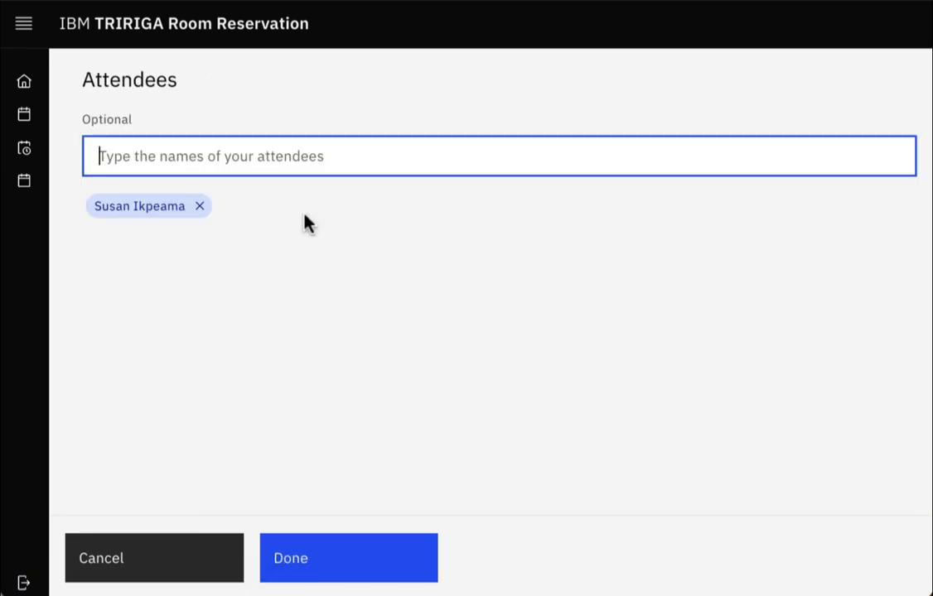
# Step: Make the meeting recur weekly on Wednesday instead of Friday
pyautogui.click(330, 578)
pyautogui.scroll(-1, 416, 458)
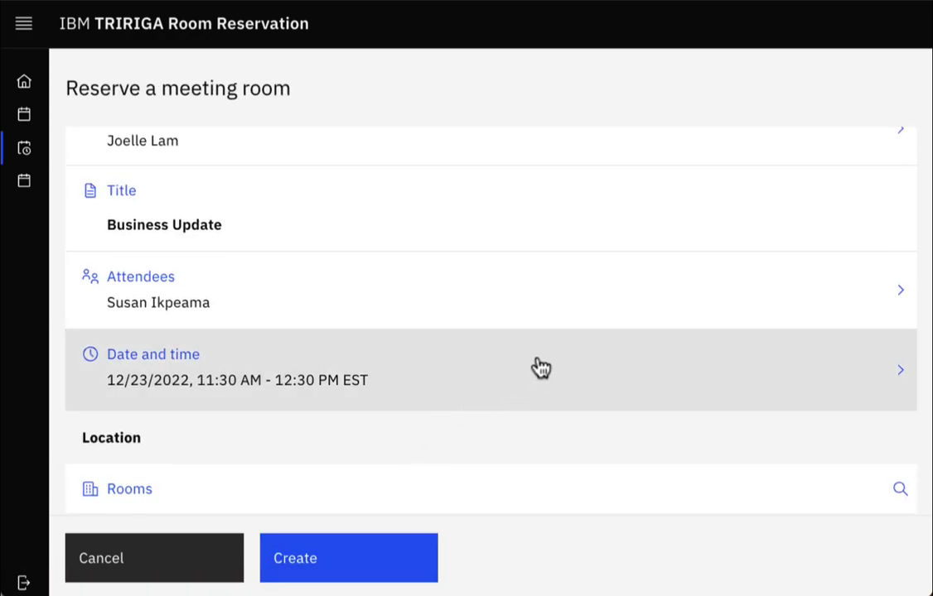
pyautogui.click(540, 368)
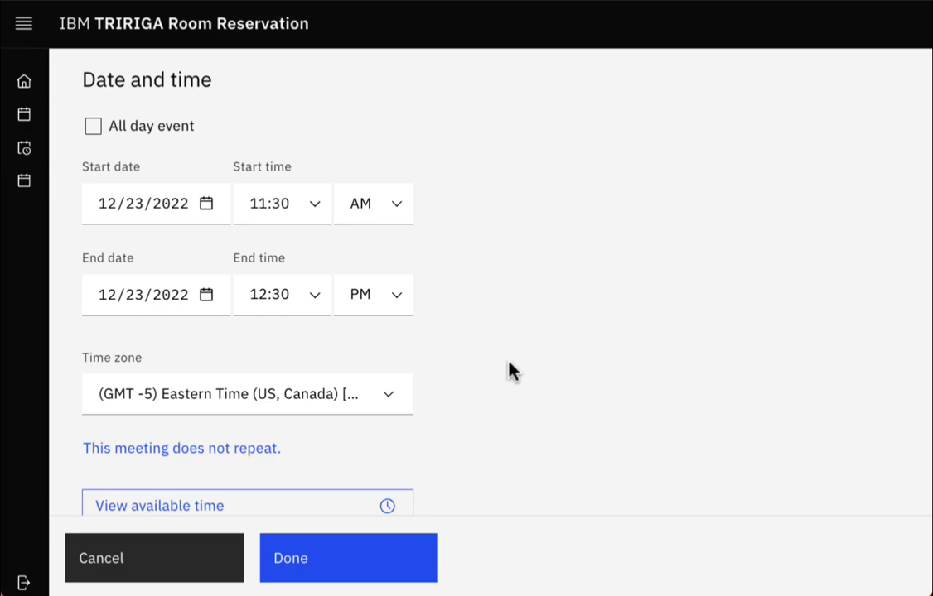
pyautogui.click(248, 449)
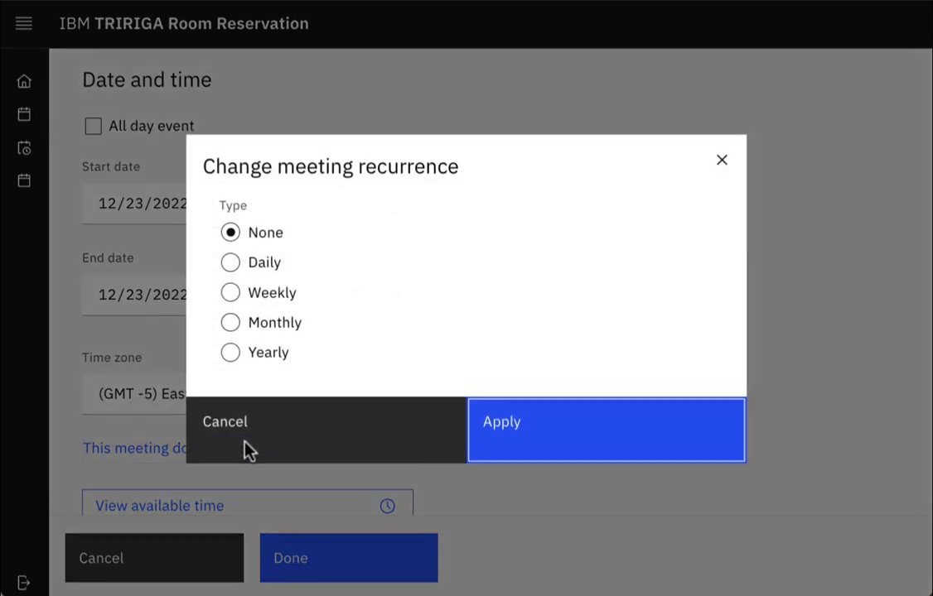
pyautogui.click(262, 295)
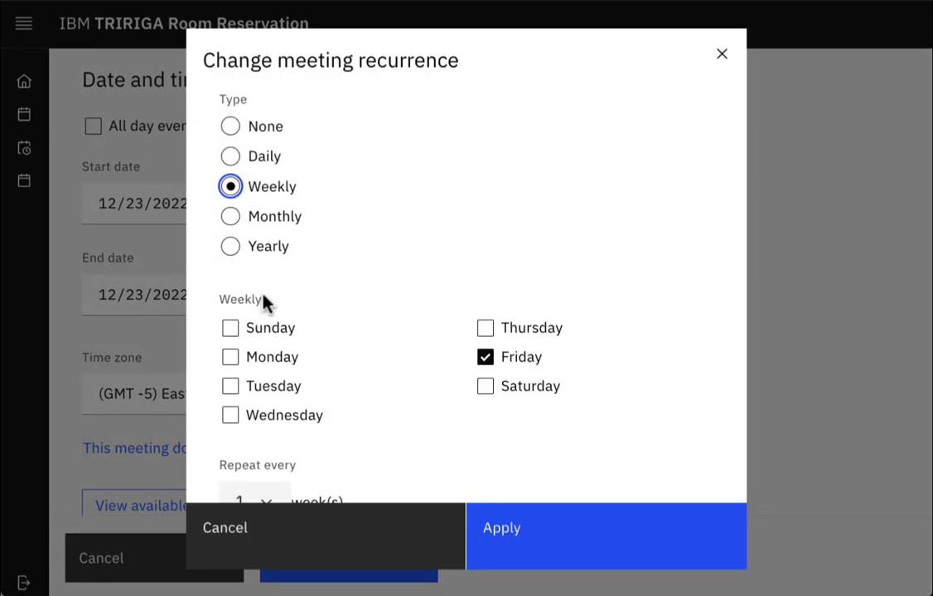
pyautogui.click(485, 357)
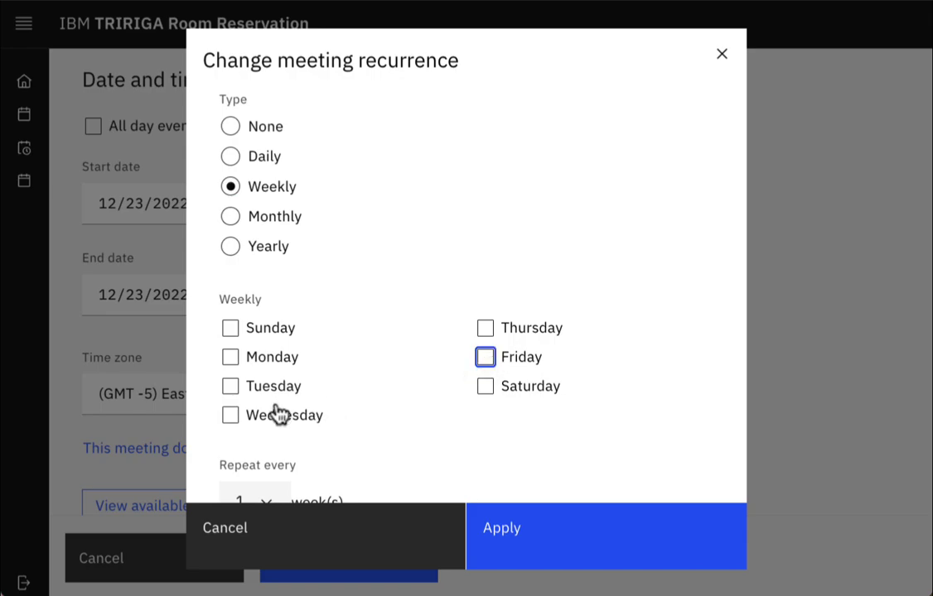
pyautogui.click(230, 416)
# Step: End the weekly series on 01/11/2023 and apply the recurrence
pyautogui.scroll(-3, 395, 391)
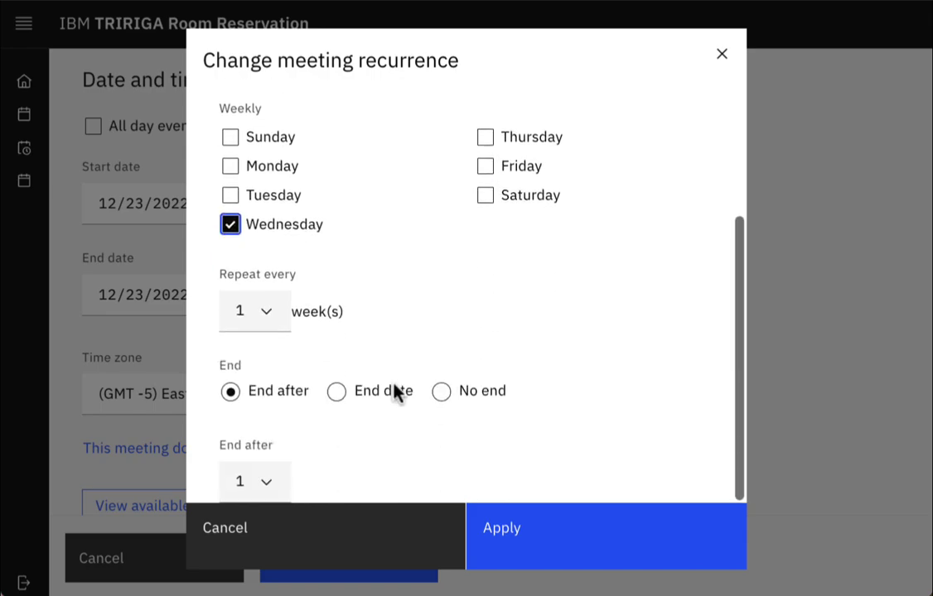
pyautogui.click(349, 398)
pyautogui.click(348, 479)
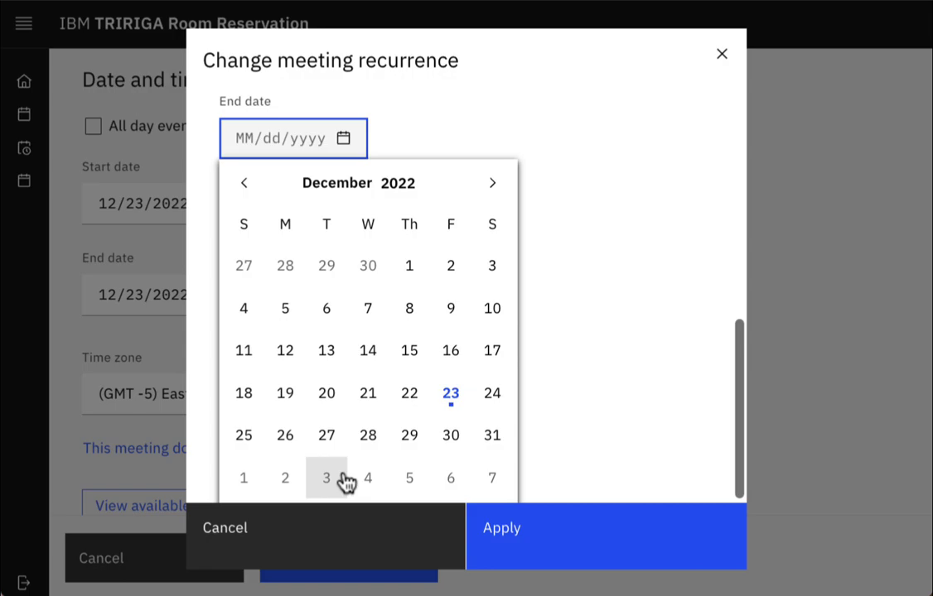
pyautogui.click(492, 184)
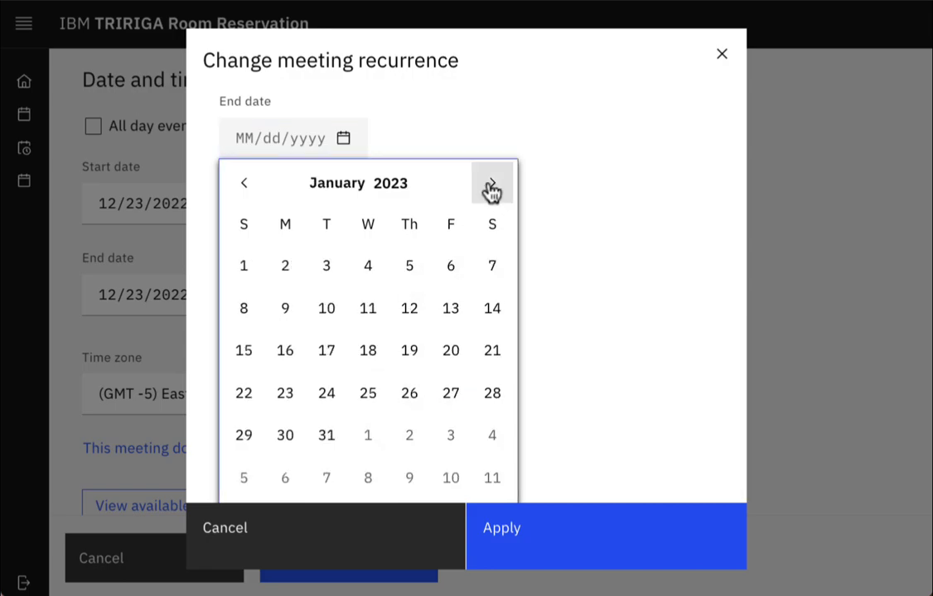
pyautogui.click(364, 317)
pyautogui.click(519, 532)
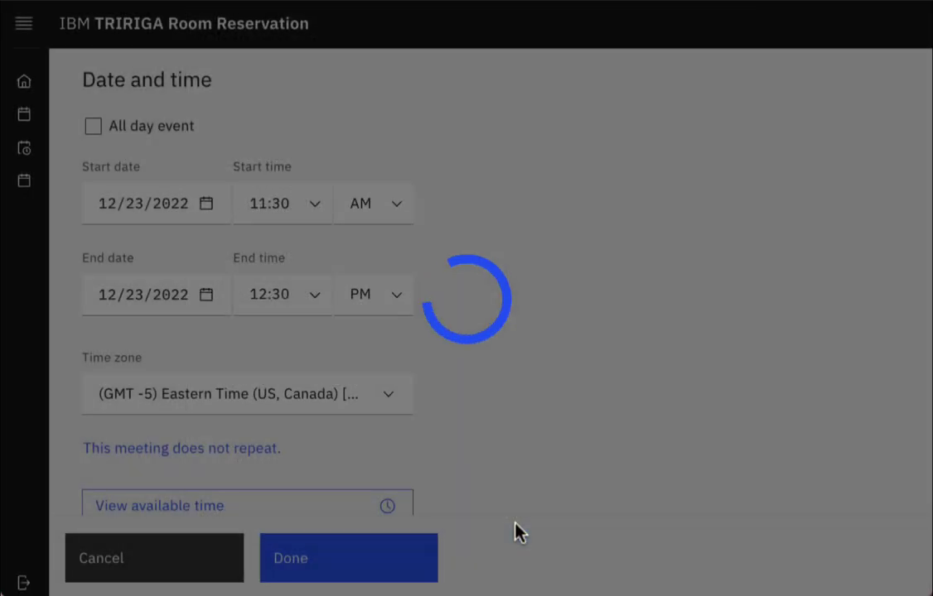
# Step: Confirm both attendees are available for the 11:30 AM–12:30 PM slot
pyautogui.scroll(-2, 517, 469)
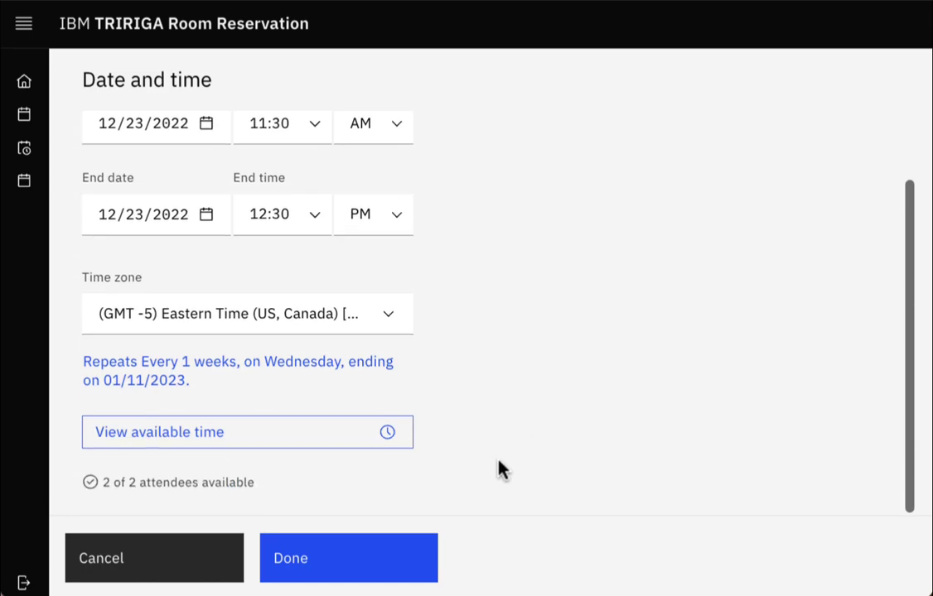
pyautogui.click(345, 447)
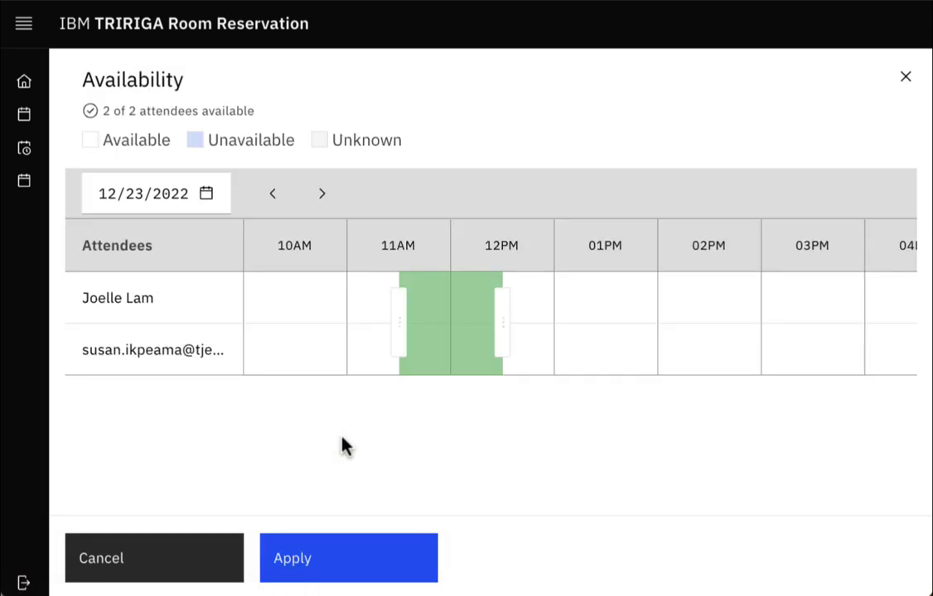
pyautogui.click(350, 570)
pyautogui.scroll(-2, 521, 395)
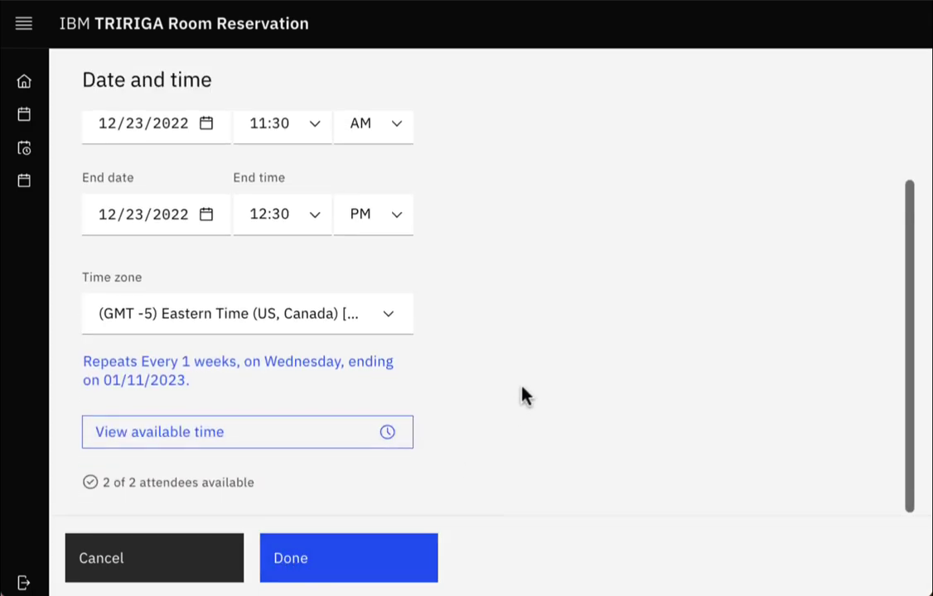
# Step: List rooms available at Charlotte Watson Center for the chosen time
pyautogui.click(395, 561)
pyautogui.scroll(-3, 500, 410)
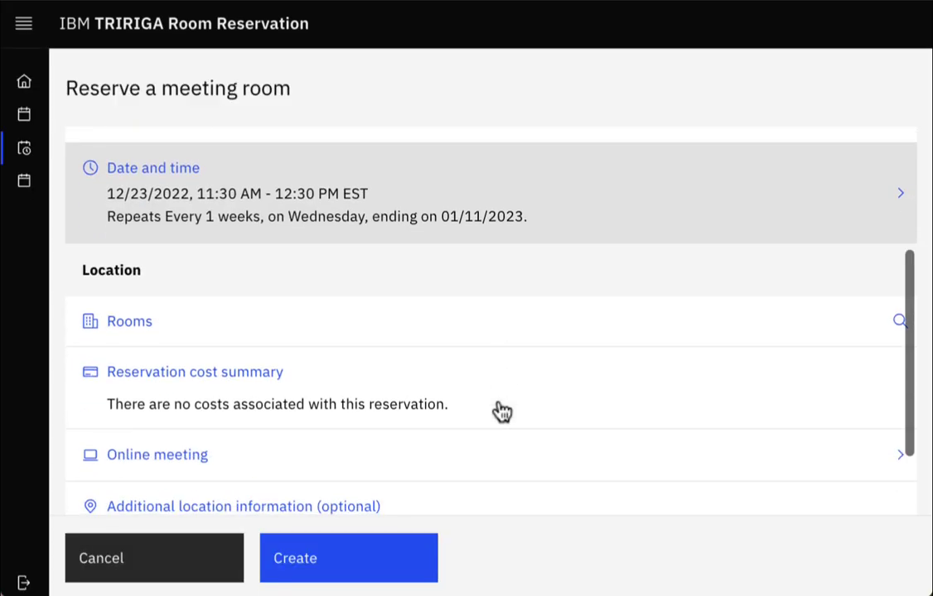
pyautogui.click(469, 345)
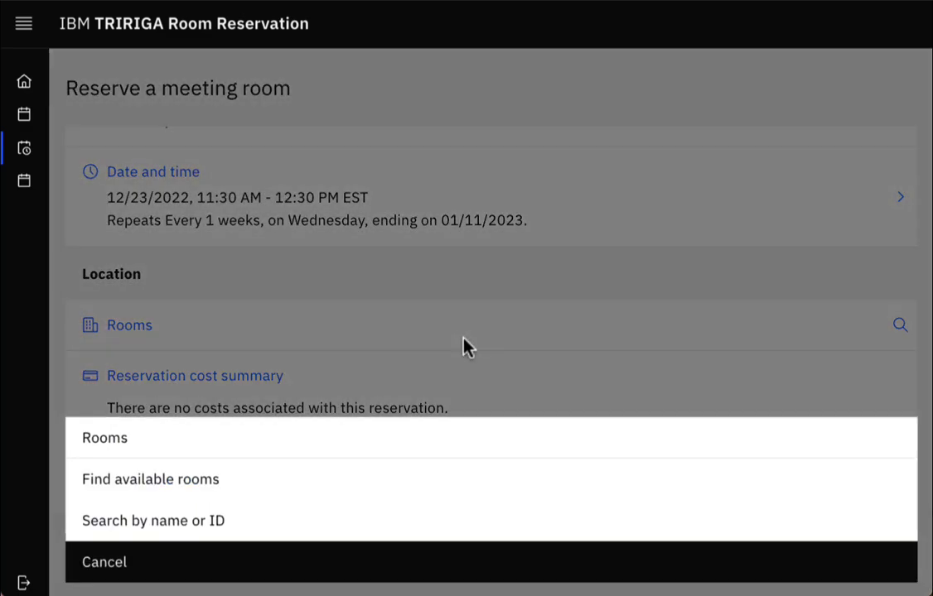
pyautogui.click(399, 488)
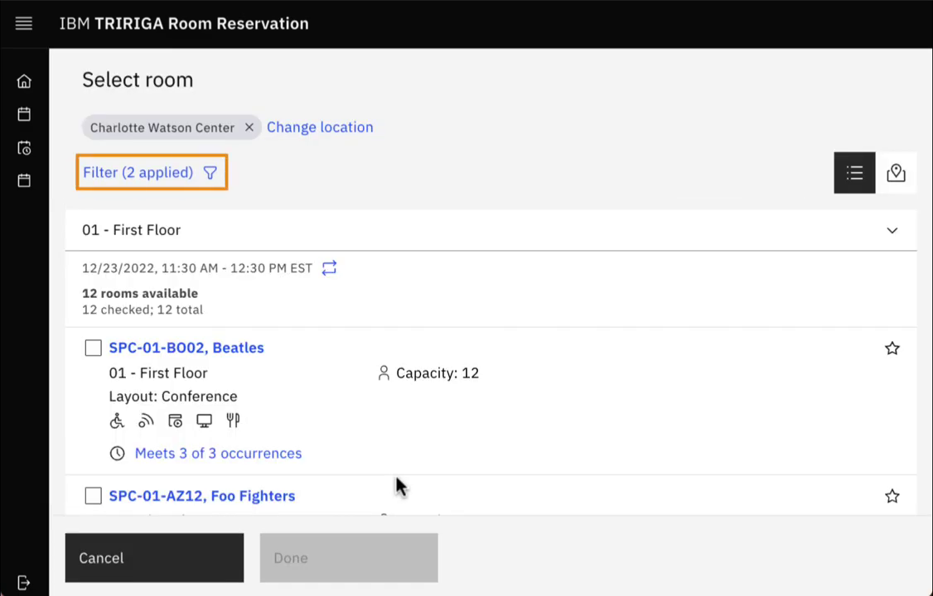
# Step: Filter the room list to rooms offering Catering and a Projector
pyautogui.click(162, 176)
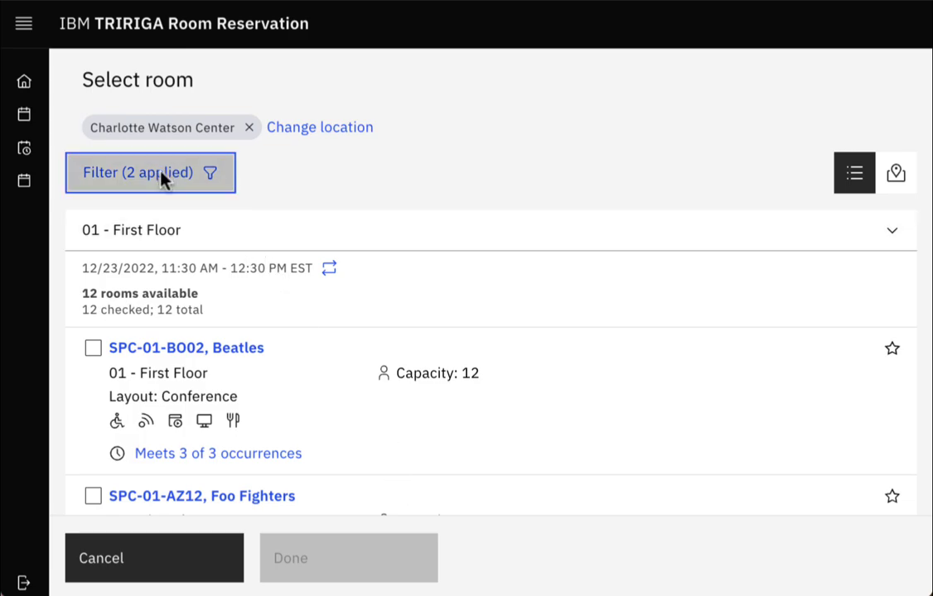
pyautogui.scroll(-3, 451, 284)
pyautogui.scroll(-2, 451, 284)
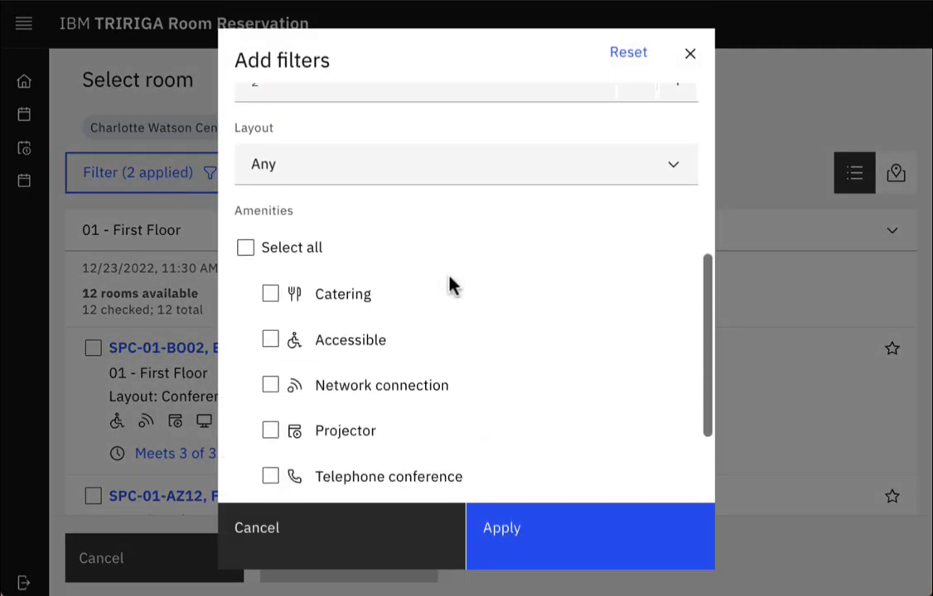
pyautogui.click(341, 275)
pyautogui.click(271, 409)
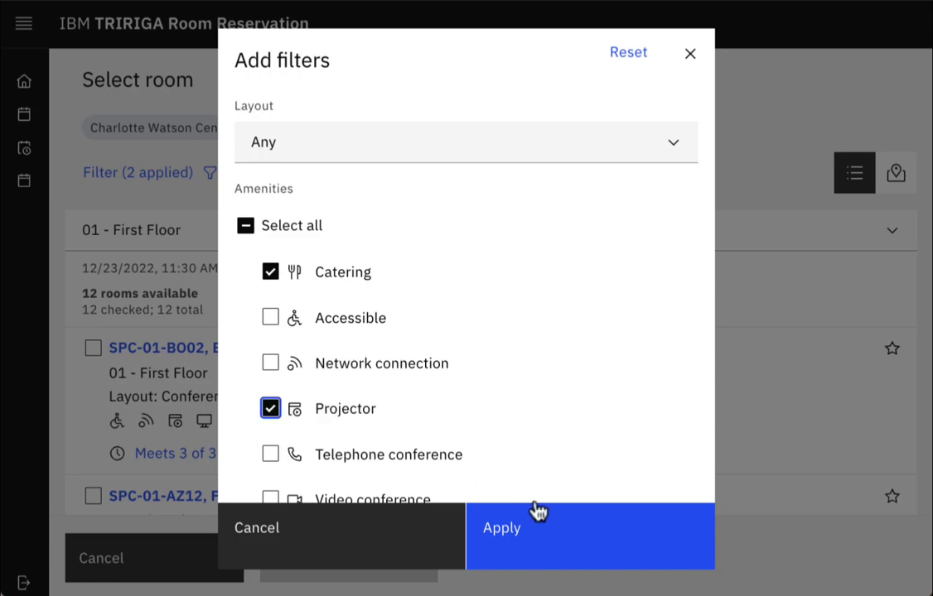
pyautogui.click(550, 535)
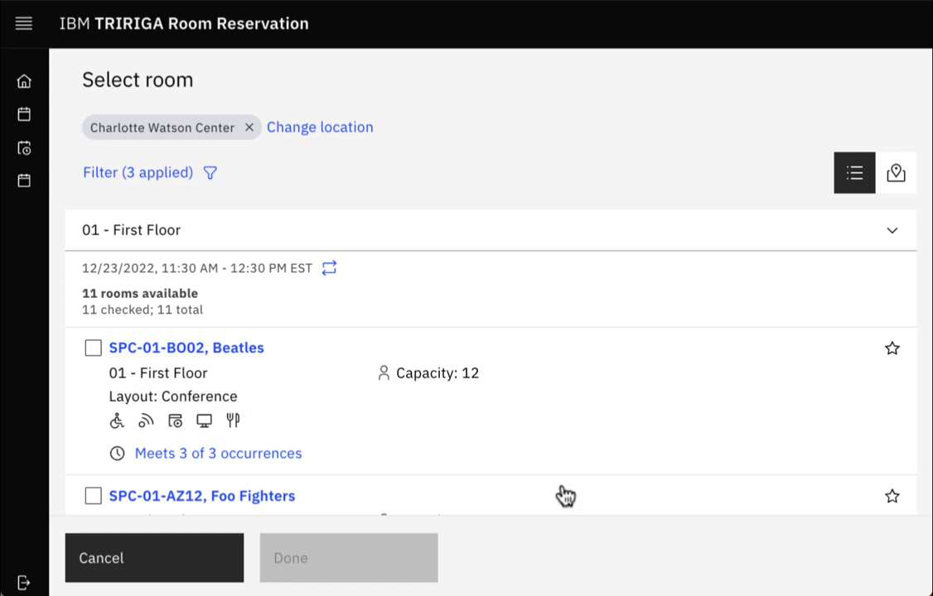
# Step: Choose the first-floor Foo Fighters room (SPC-01-AZ12) from the floor plan
pyautogui.click(899, 182)
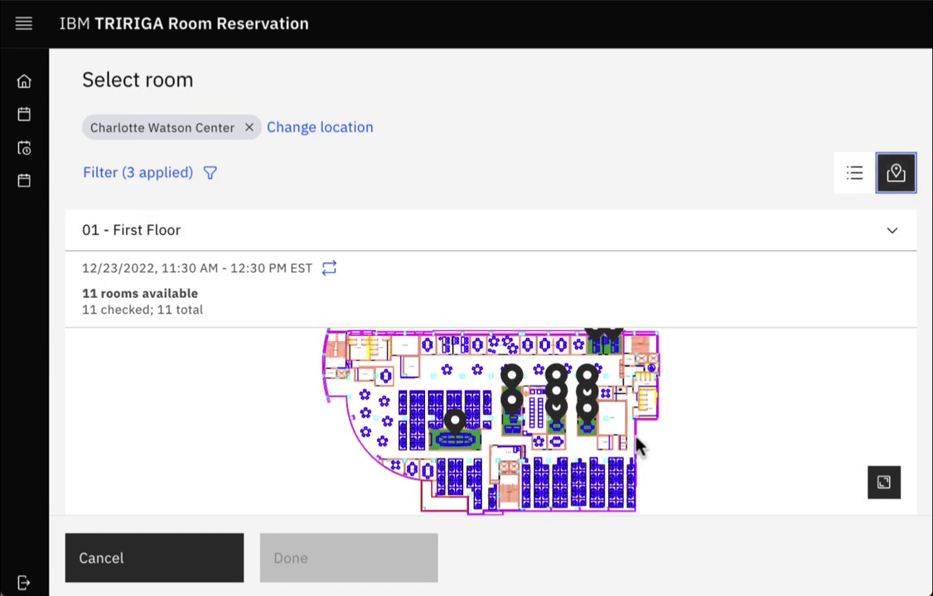
pyautogui.click(517, 424)
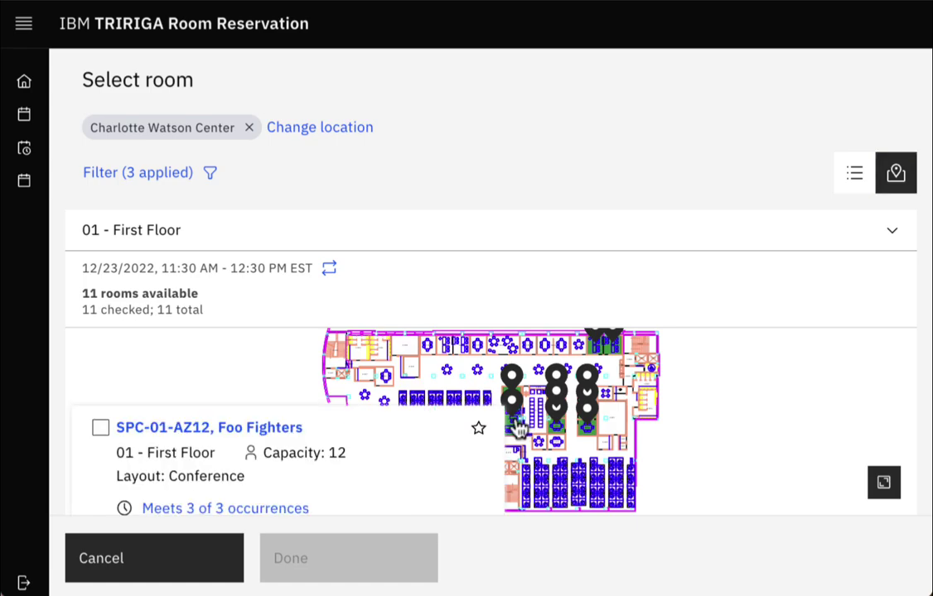
pyautogui.click(100, 432)
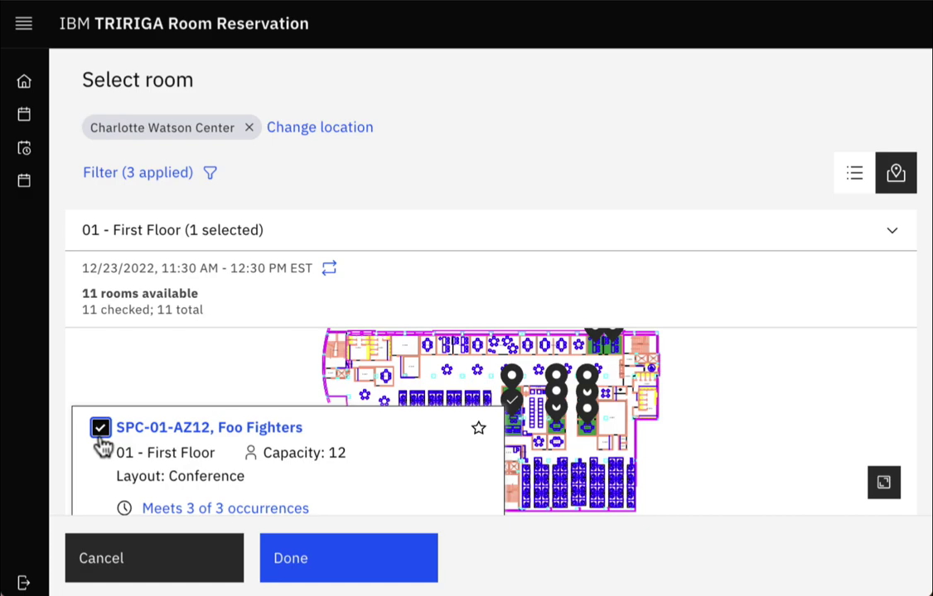
pyautogui.click(366, 580)
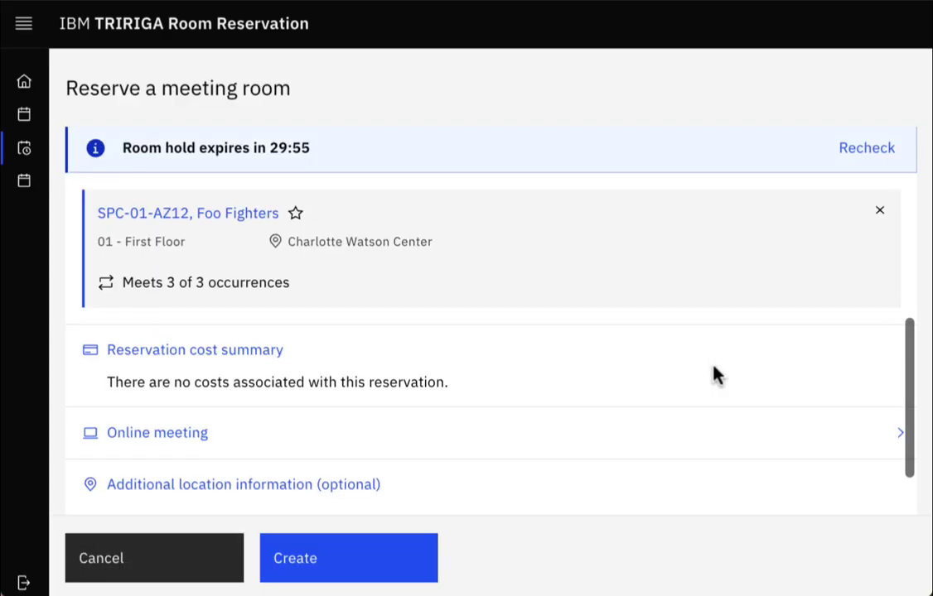
# Step: Request one projector as equipment for the Foo Fighters room
pyautogui.click(791, 323)
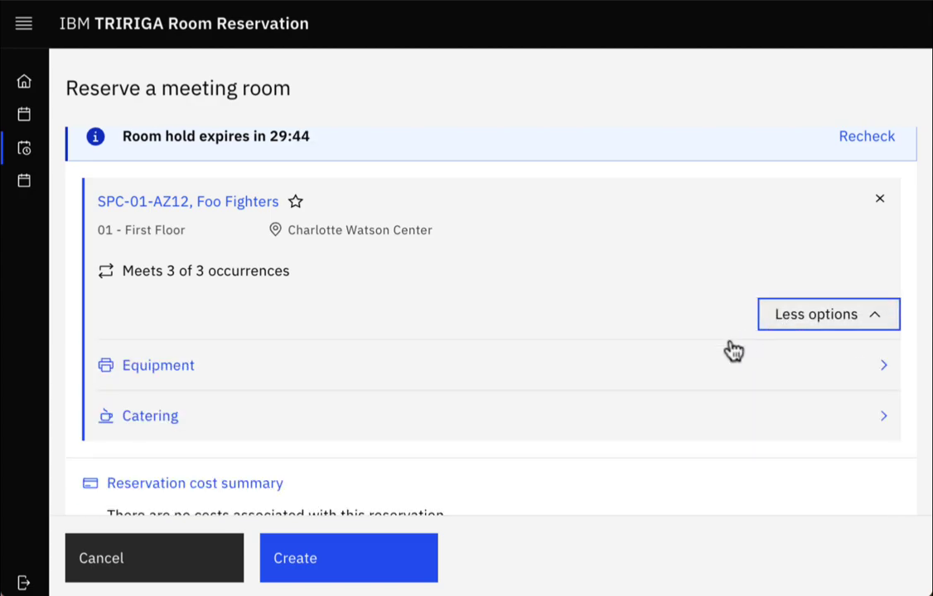
pyautogui.click(729, 362)
pyautogui.scroll(-3, 732, 360)
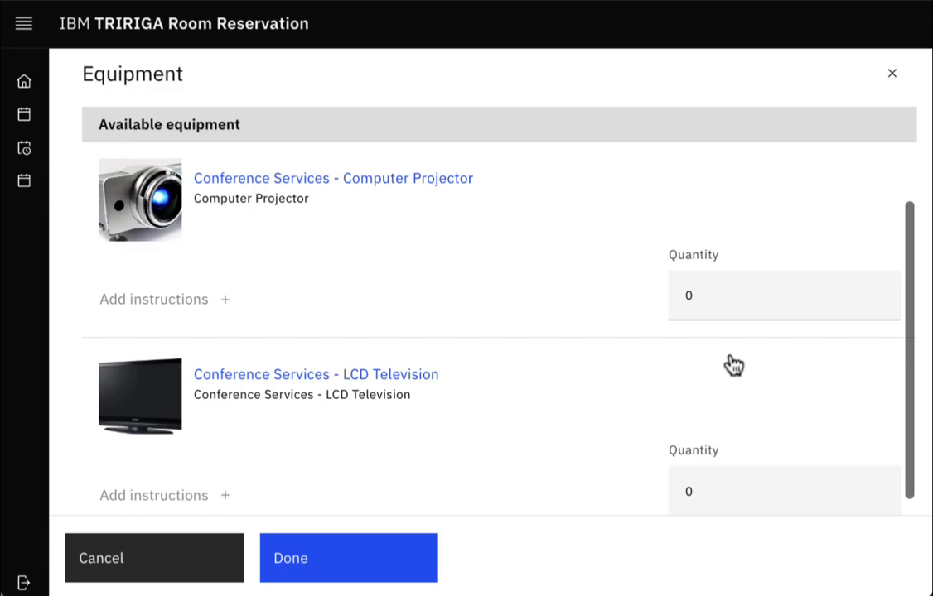
pyautogui.click(733, 302)
pyautogui.write('1')
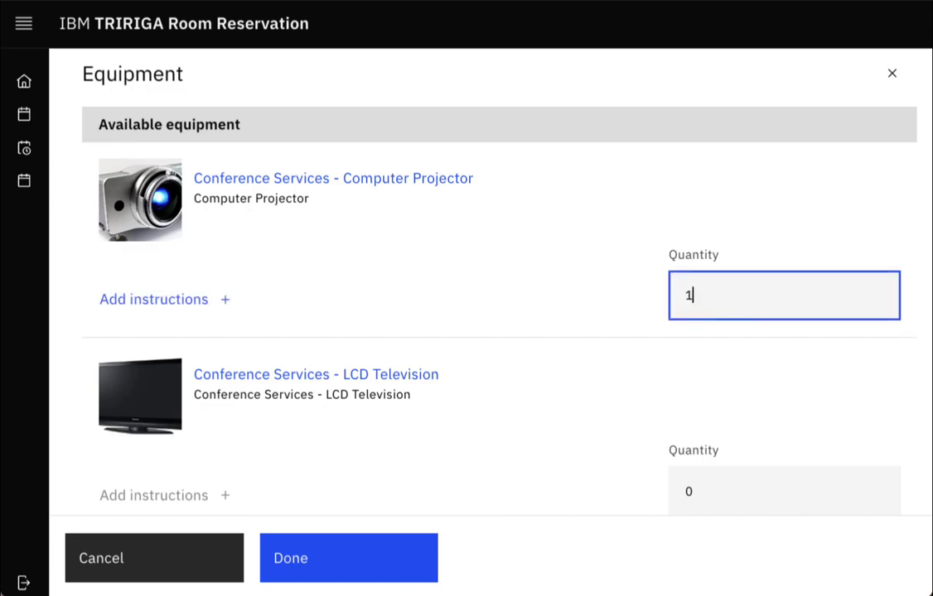
pyautogui.scroll(-1, 751, 355)
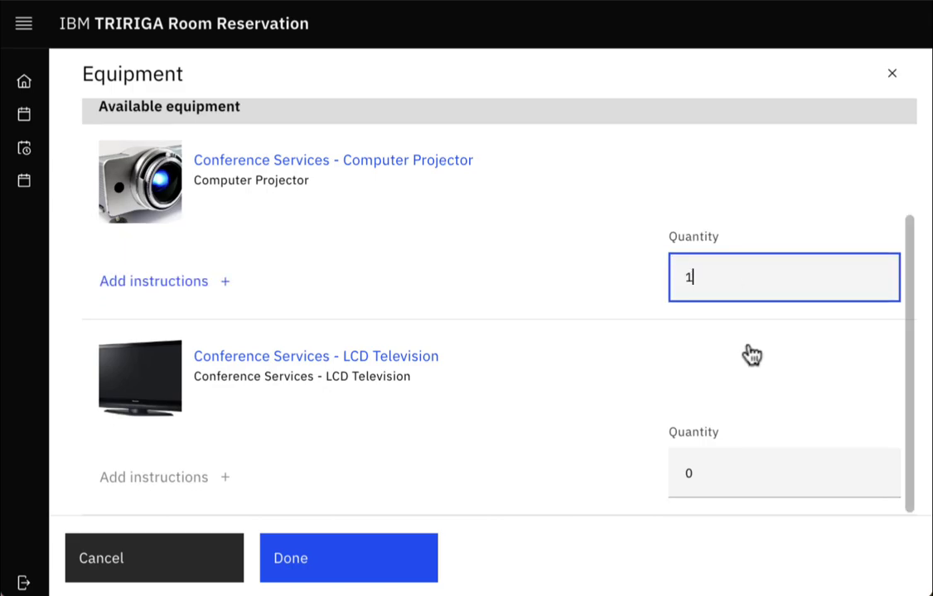
pyautogui.click(325, 573)
# Step: Order two Chicken Salads from catering and review the order summary
pyautogui.click(704, 331)
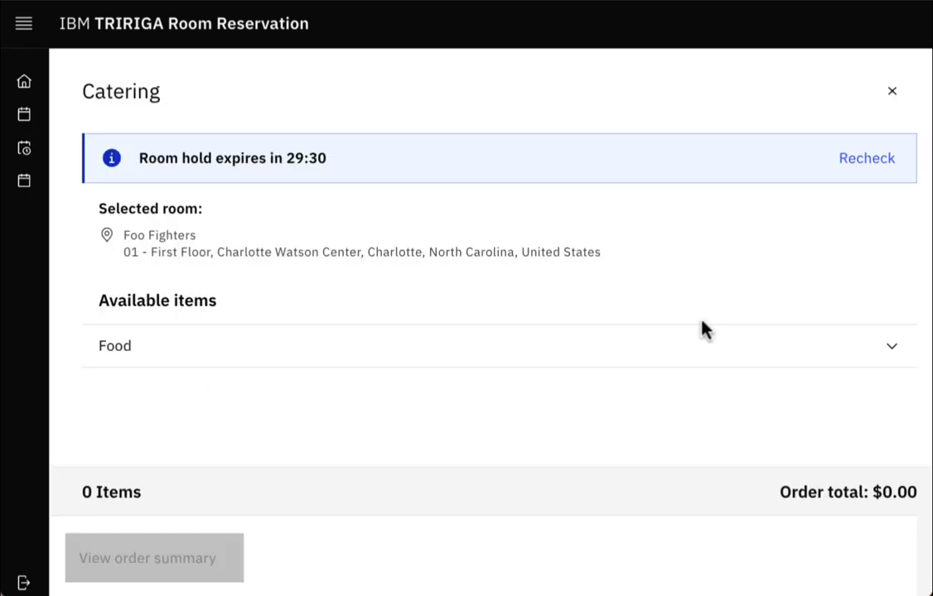
pyautogui.click(690, 341)
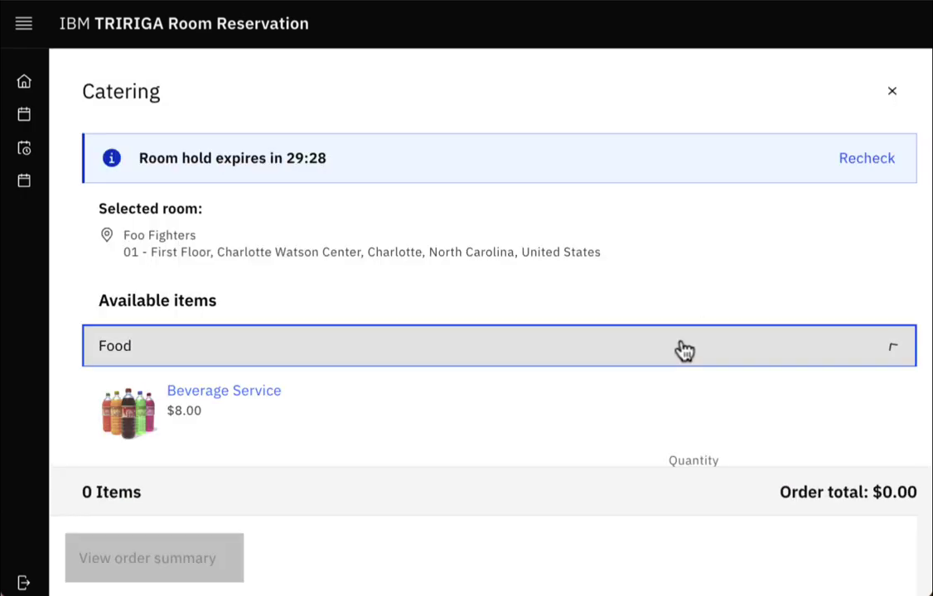
pyautogui.scroll(-2, 684, 352)
pyautogui.scroll(-2, 687, 355)
pyautogui.click(706, 362)
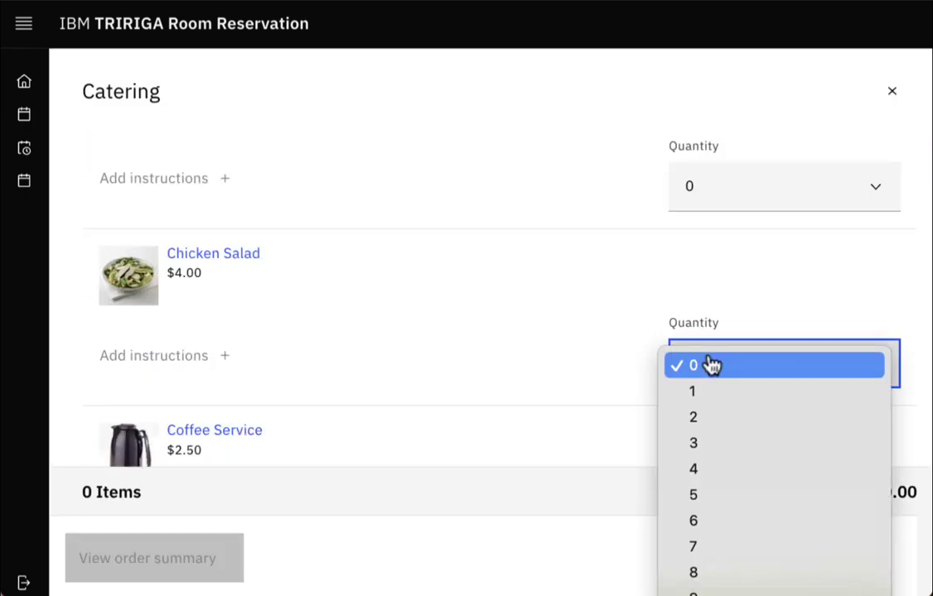
pyautogui.click(702, 418)
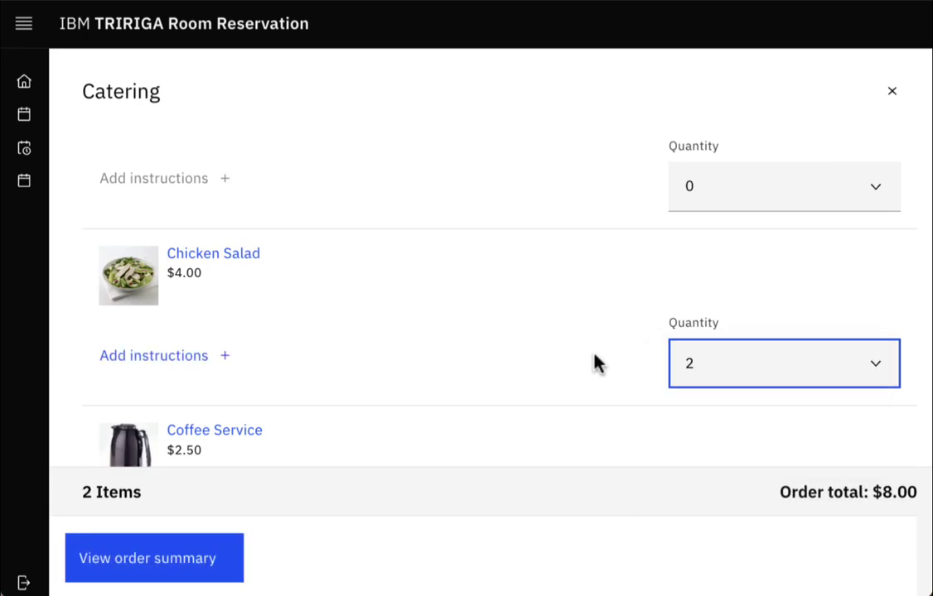
pyautogui.click(189, 559)
# Step: Complete the catering order for two Chicken Salads ($8.00)
pyautogui.click(366, 563)
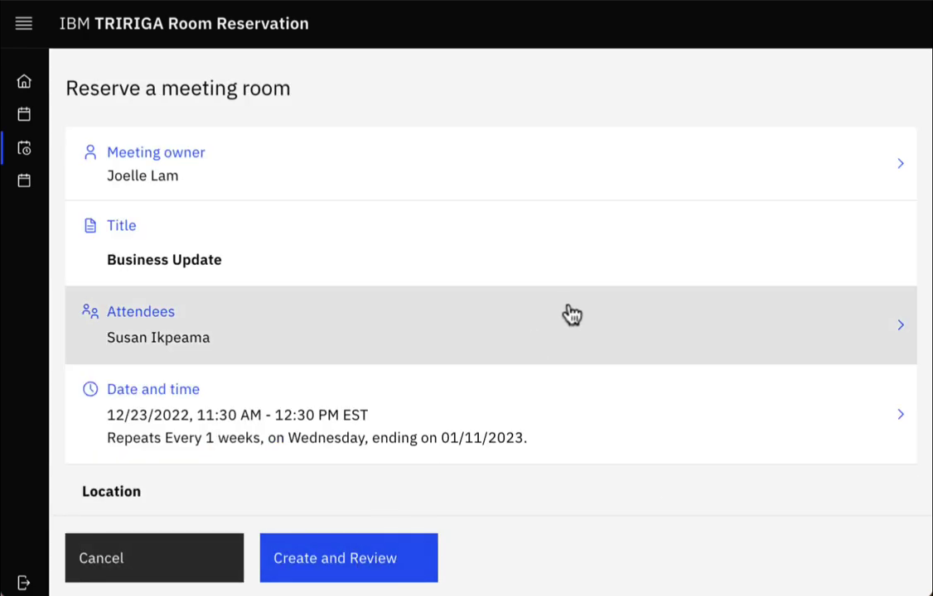
pyautogui.scroll(-2, 572, 313)
pyautogui.scroll(-1, 572, 313)
pyautogui.scroll(-2, 571, 313)
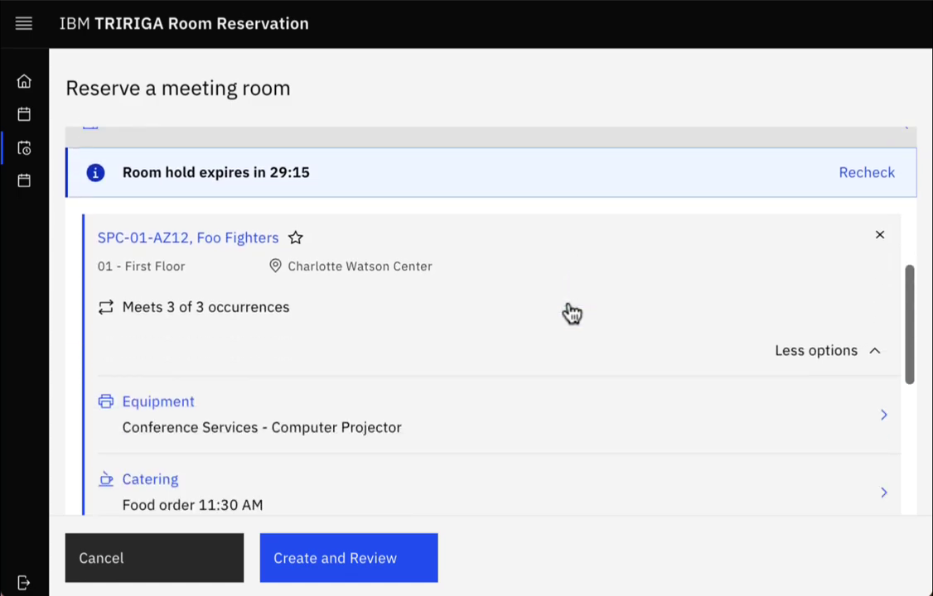
pyautogui.scroll(-2, 572, 313)
pyautogui.scroll(-3, 572, 313)
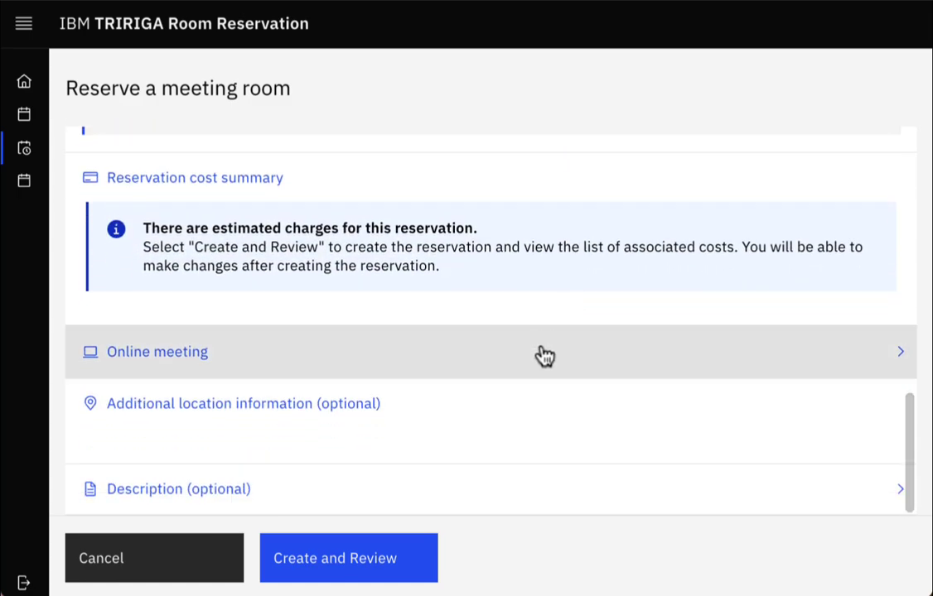
# Step: Start adding a new online meeting, leaving its name and URL blank
pyautogui.click(541, 357)
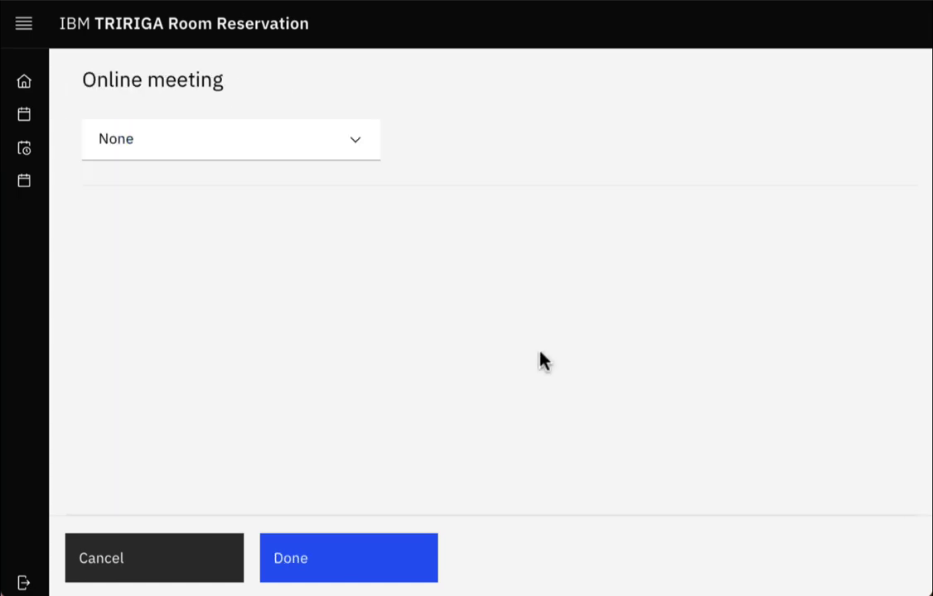
pyautogui.click(361, 143)
pyautogui.click(323, 116)
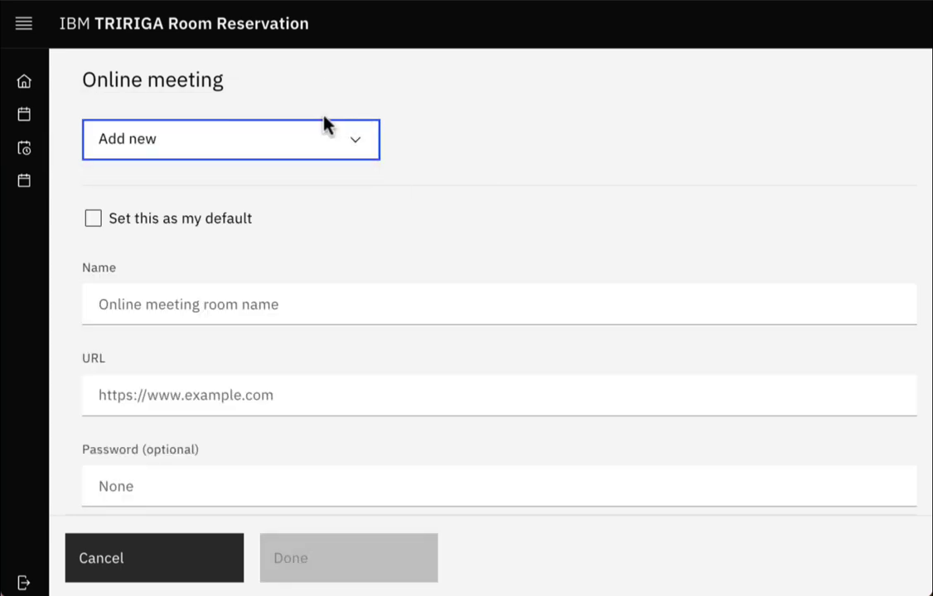
pyautogui.scroll(-2, 511, 183)
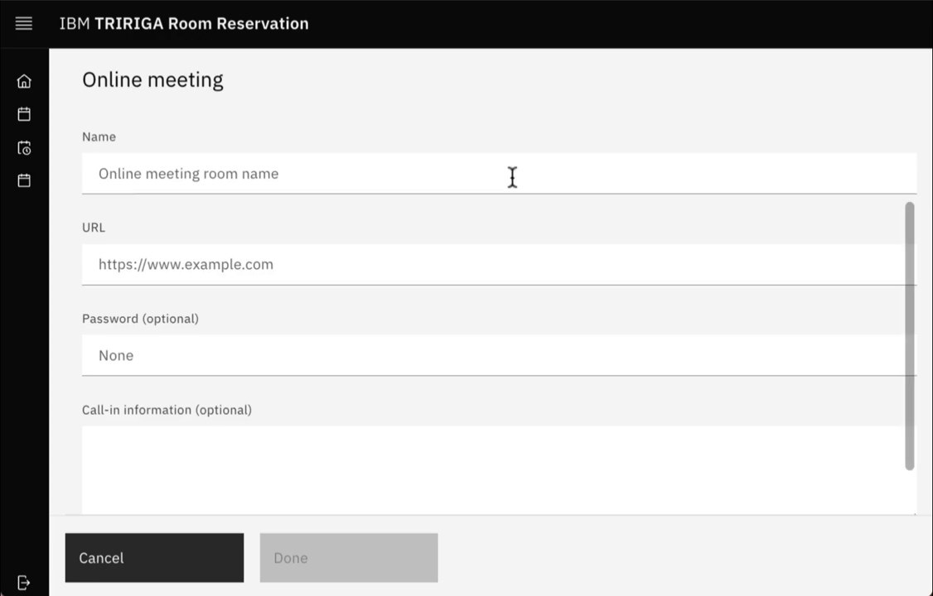
# Step: Create the weekly Business Update reservation and acknowledge the confirmation
pyautogui.click(141, 558)
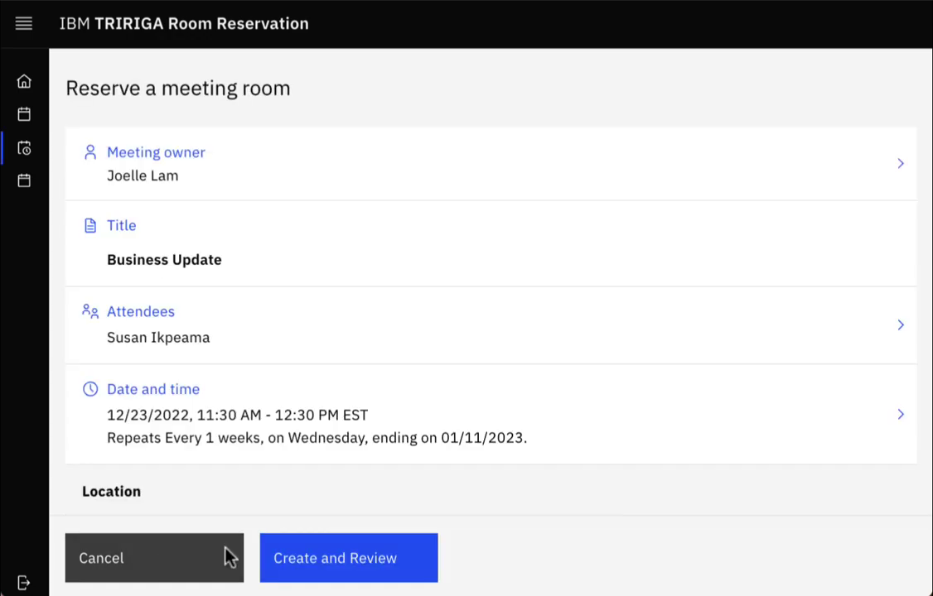
pyautogui.click(388, 579)
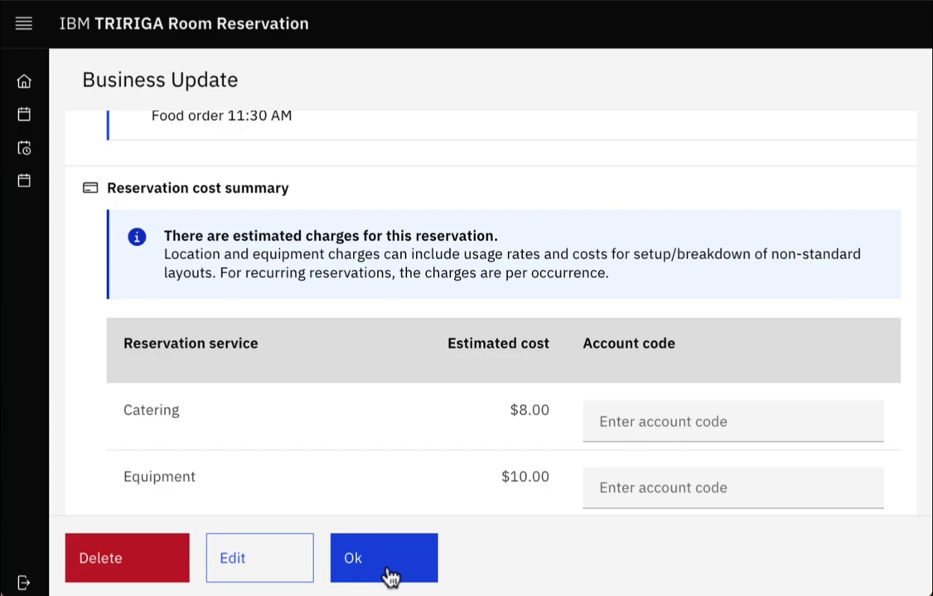
pyautogui.click(386, 578)
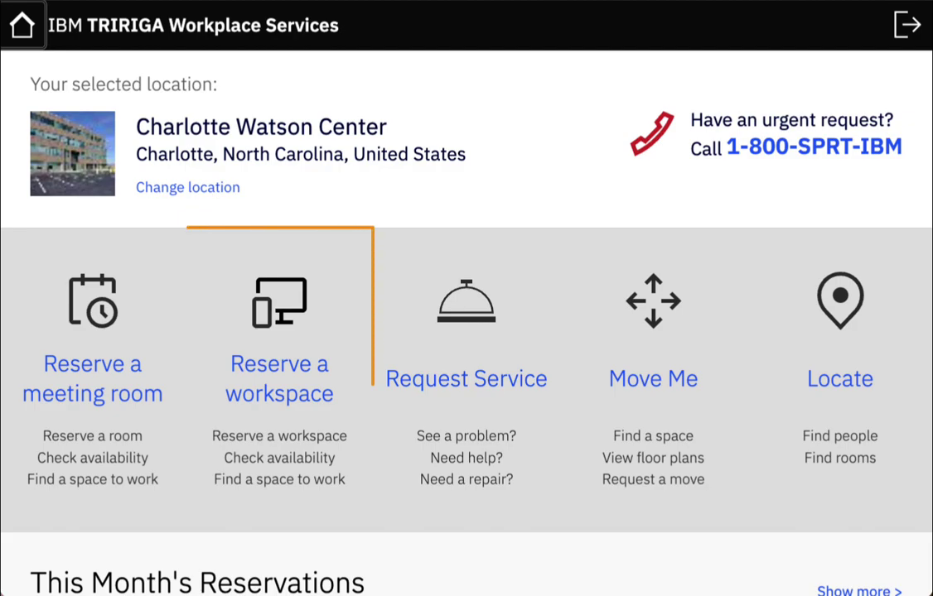
# Step: Open an all-day 12/23/2022 workspace reservation and view the workspace floor plan
pyautogui.click(328, 458)
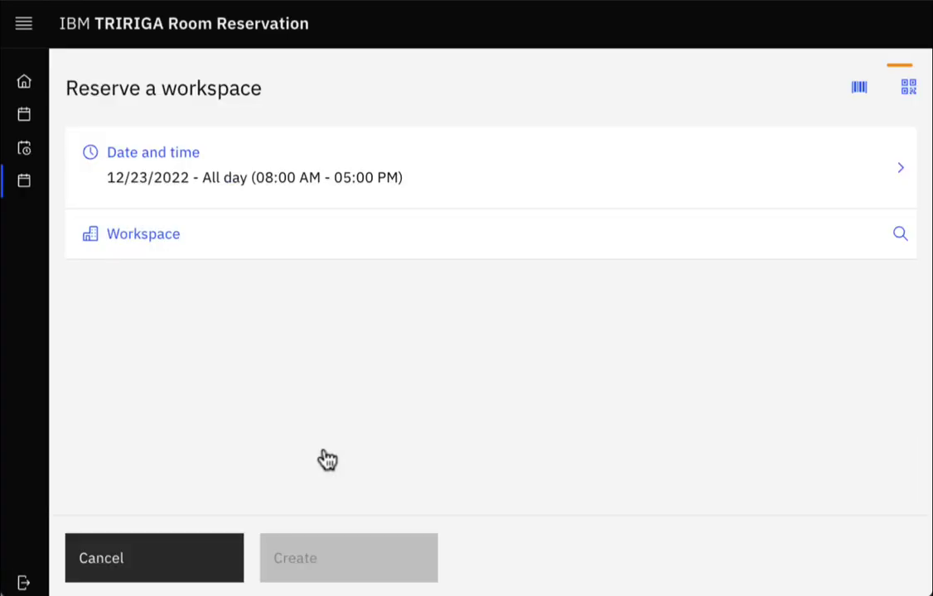
pyautogui.click(907, 87)
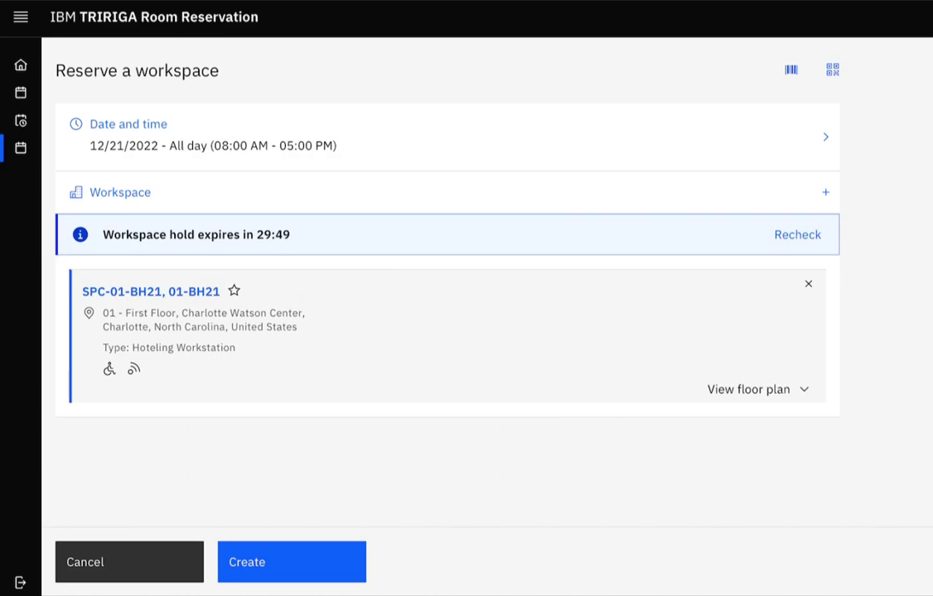
pyautogui.click(757, 389)
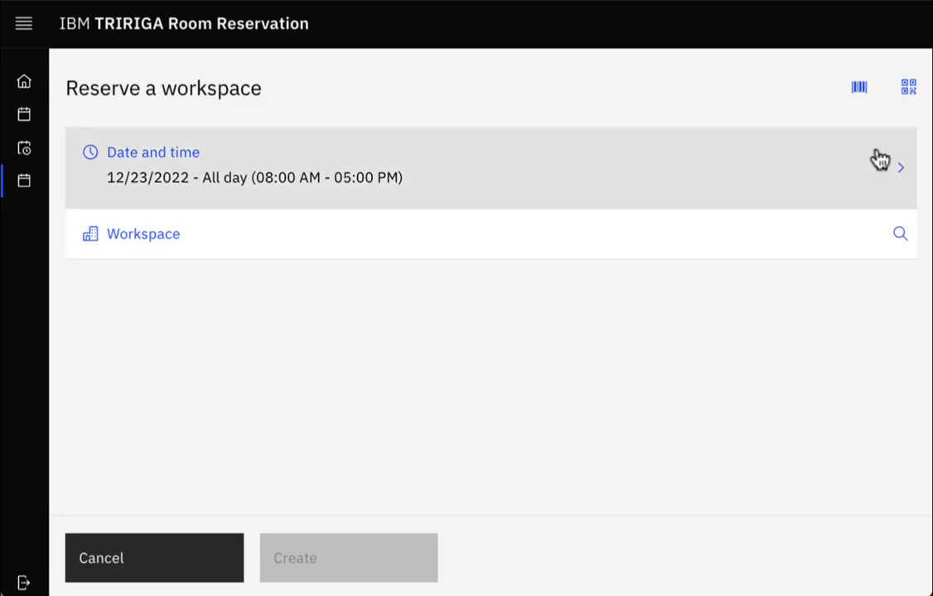
# Step: Keep today, 12/23/2022, all day 08:00 AM–05:00 PM for the workspace booking
pyautogui.click(864, 163)
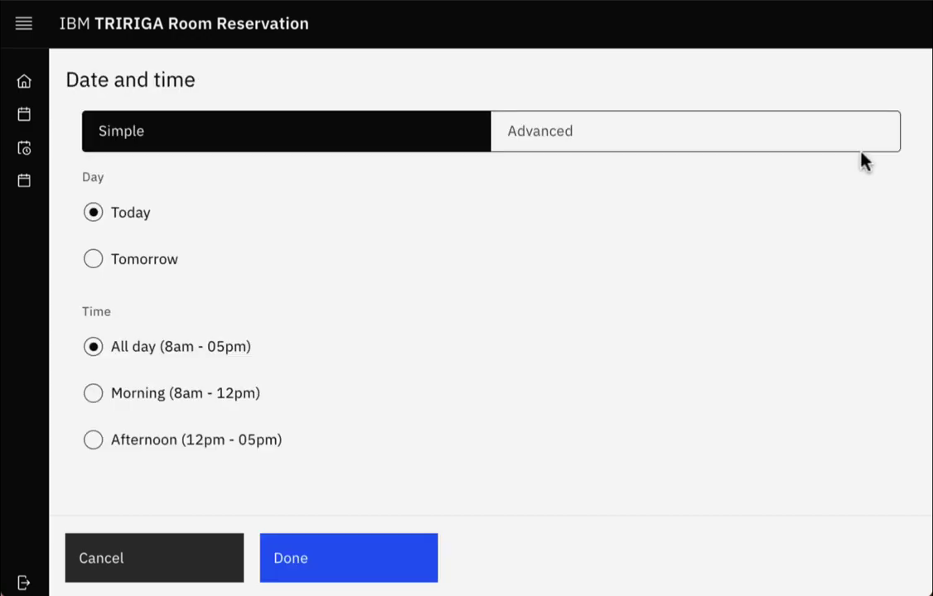
pyautogui.click(93, 212)
pyautogui.click(94, 347)
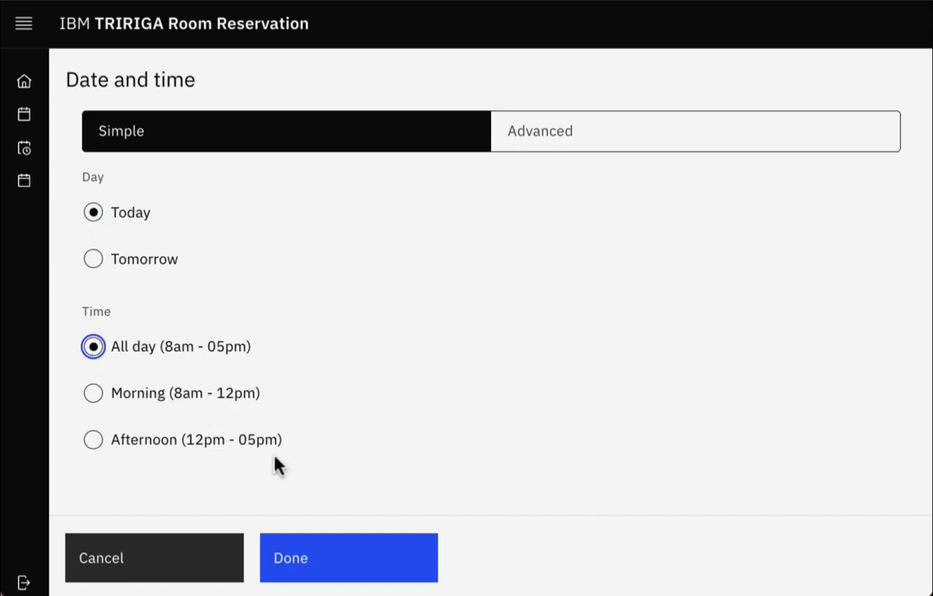
pyautogui.click(286, 552)
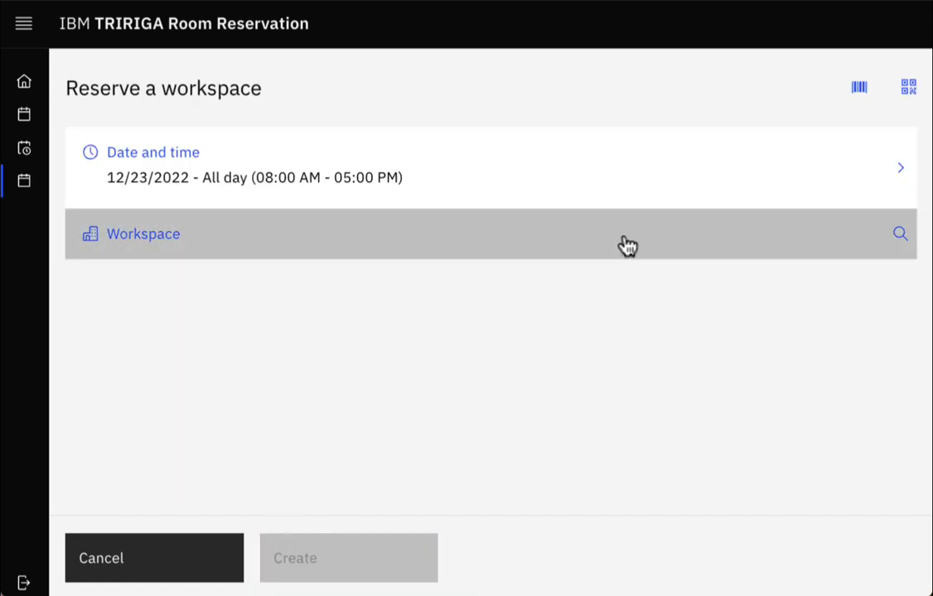
# Step: Select first-floor hoteling workstation SPC-01-BC22 and book it
pyautogui.click(623, 245)
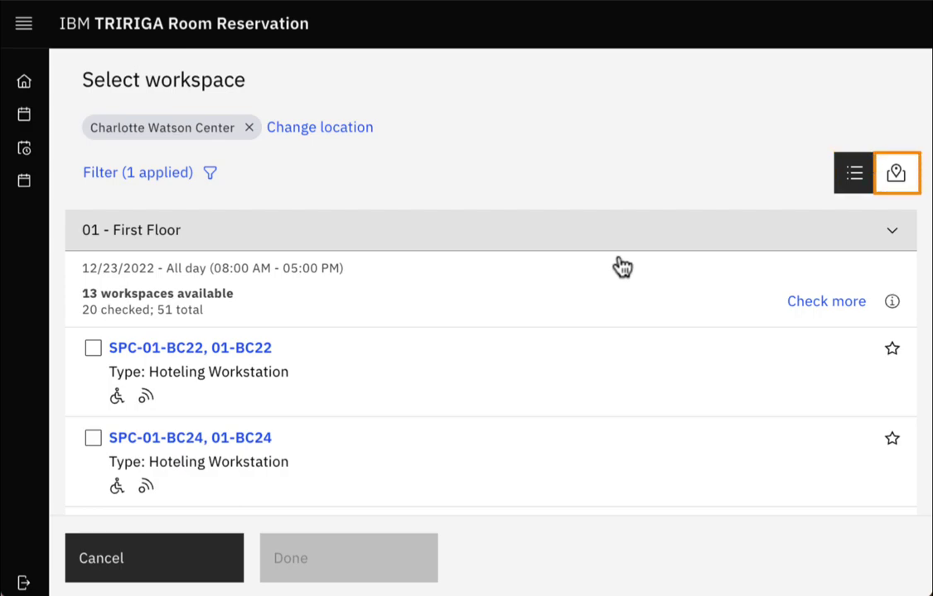
pyautogui.click(94, 351)
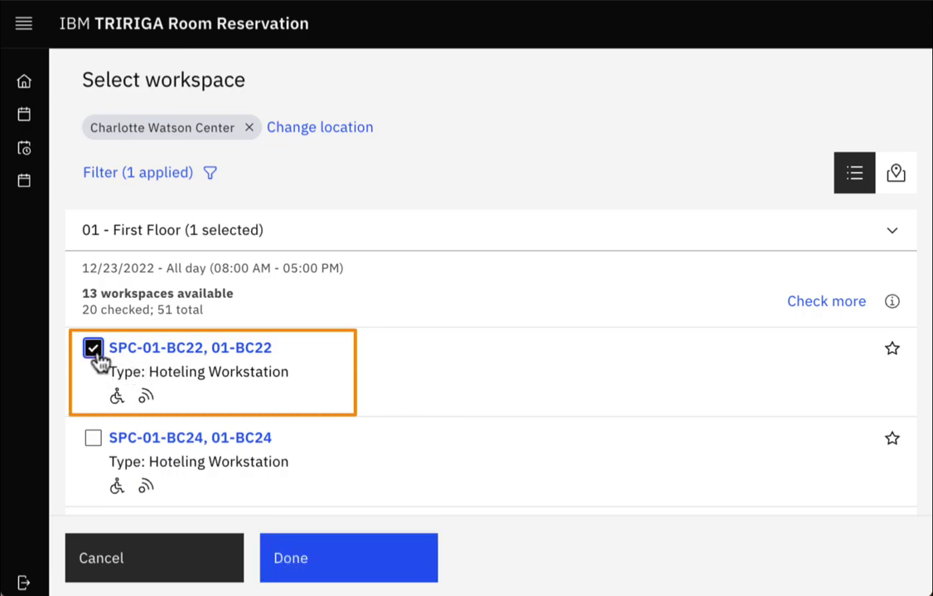
pyautogui.click(355, 544)
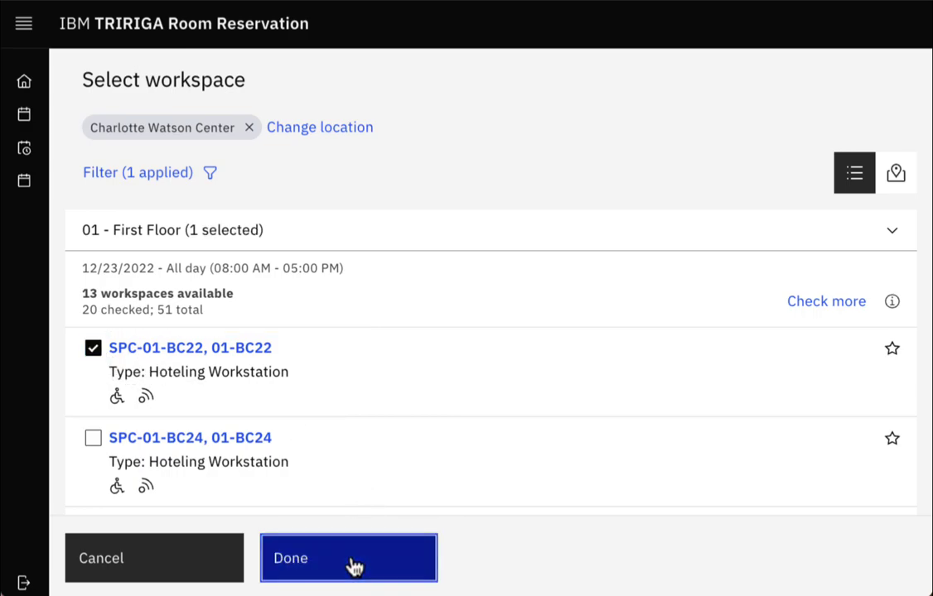